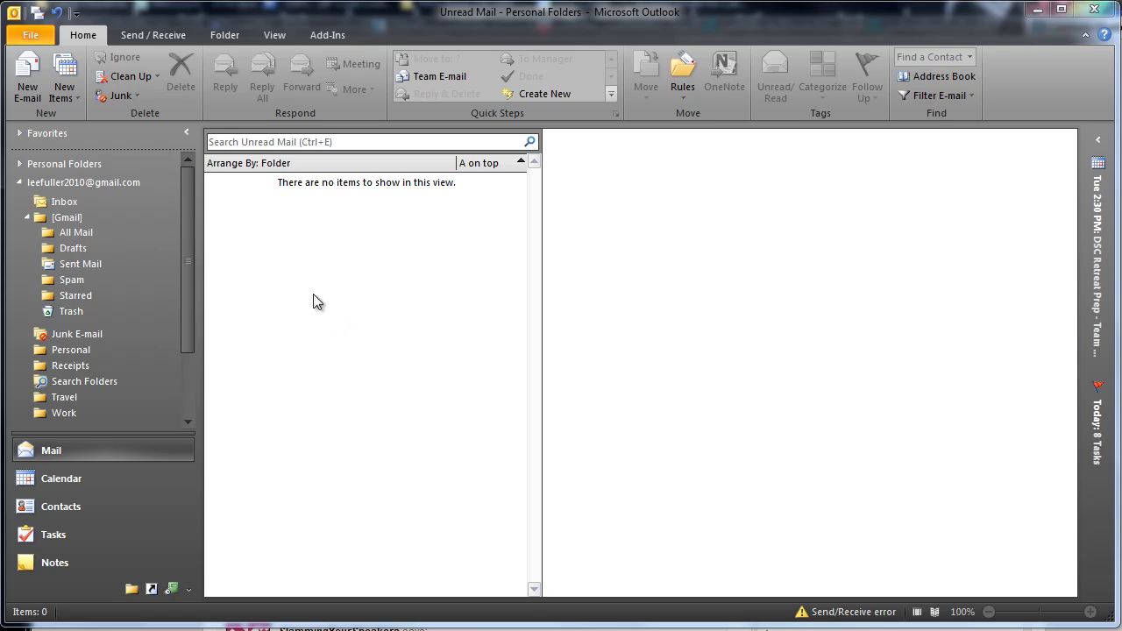
View the Gmail account's properties and return to the mail view.
right_click(93, 182)
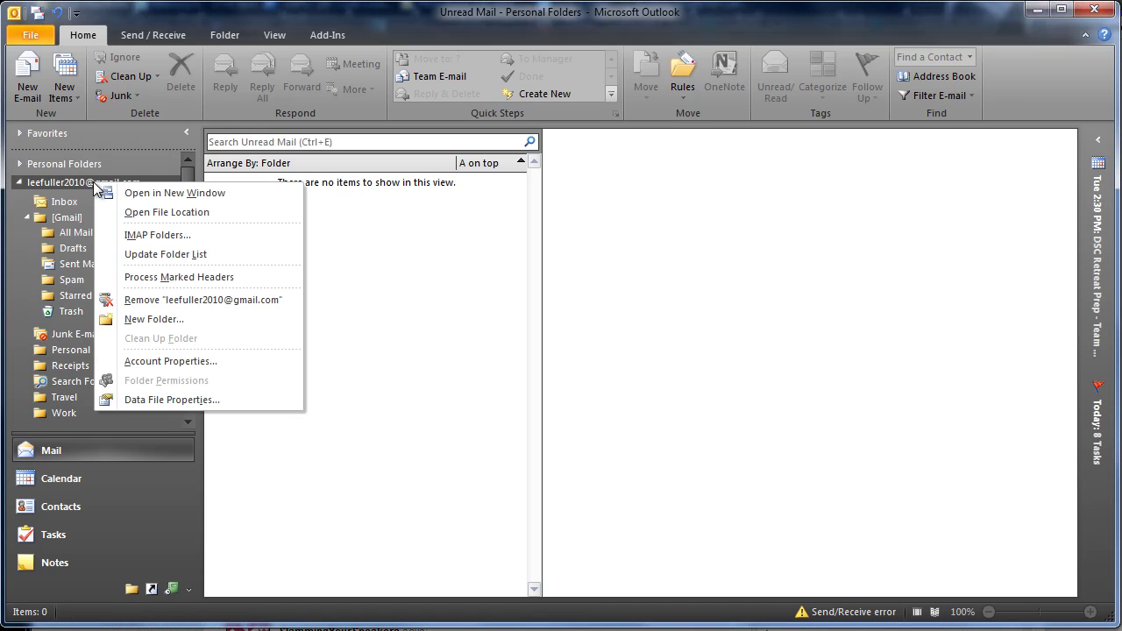
click(182, 359)
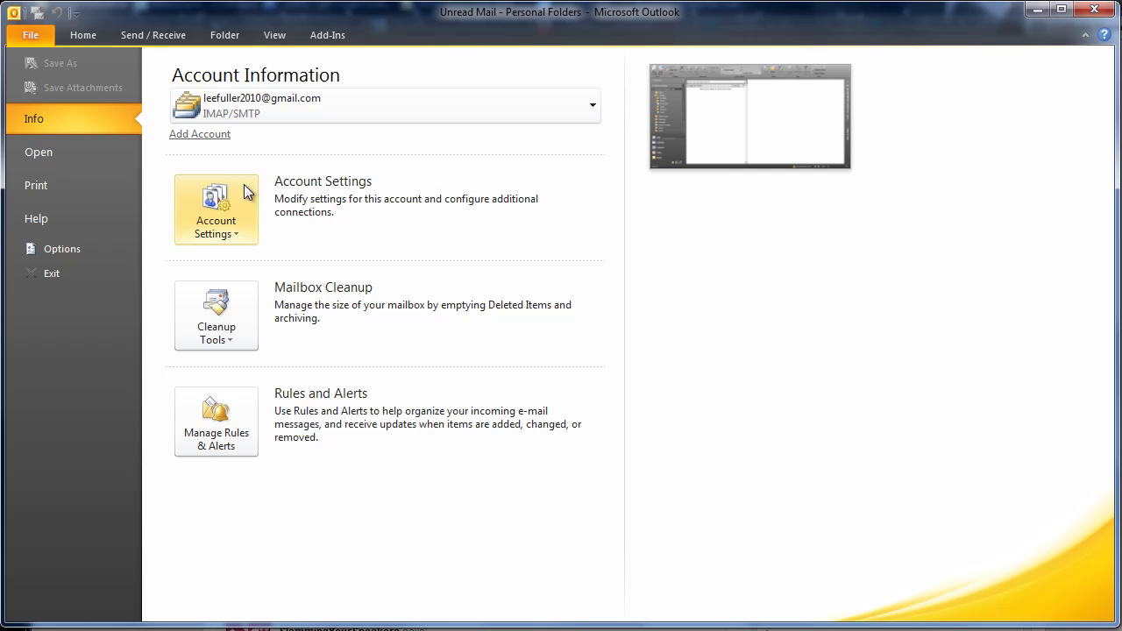
click(88, 38)
Edit the Almost All Accounts send/receive group and show the settings of its Gmail account.
key(ctrl+alt+s)
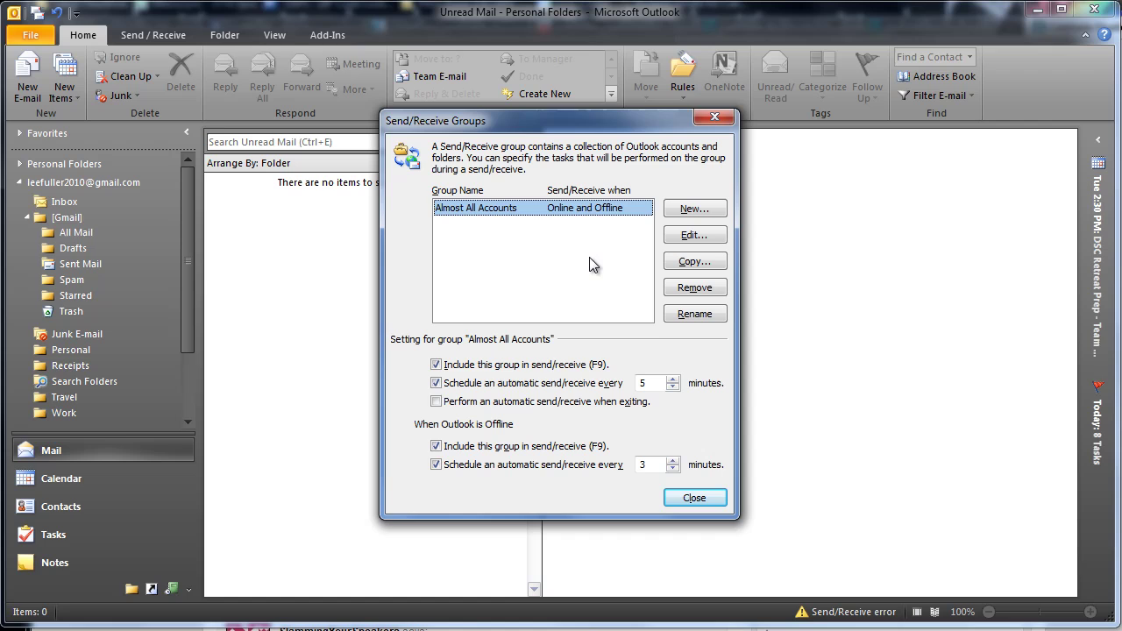
click(707, 242)
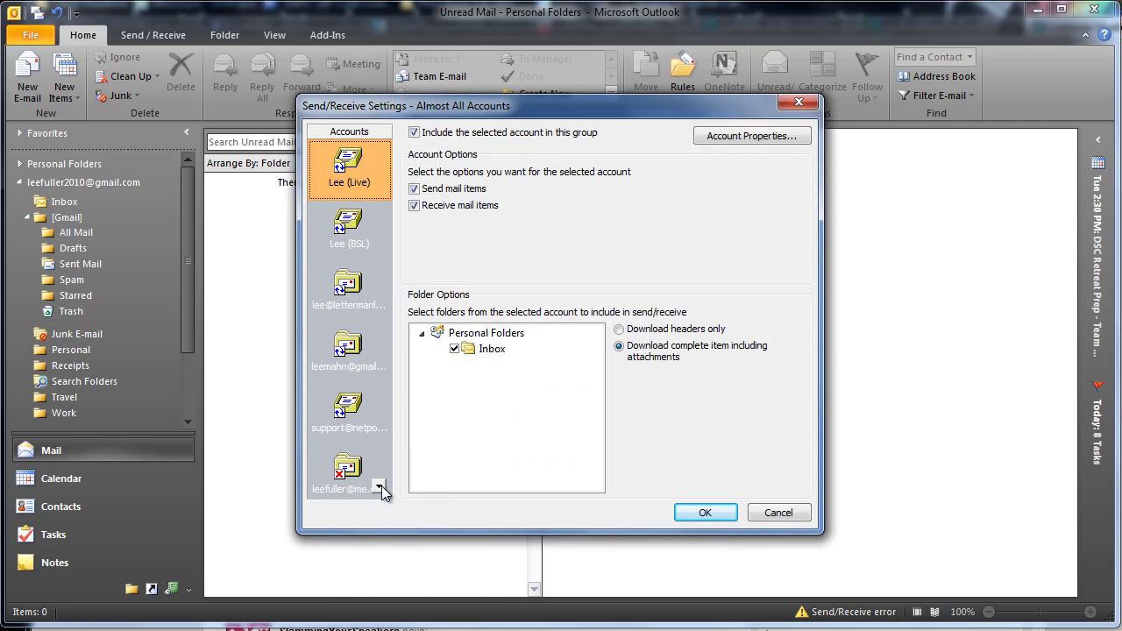
click(381, 486)
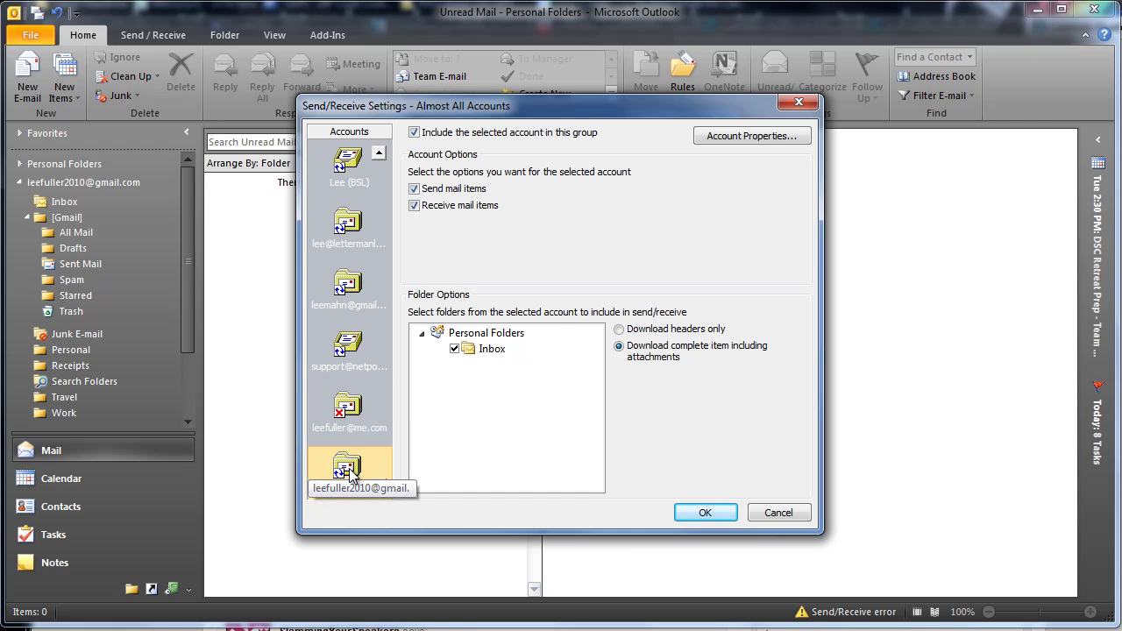
click(350, 469)
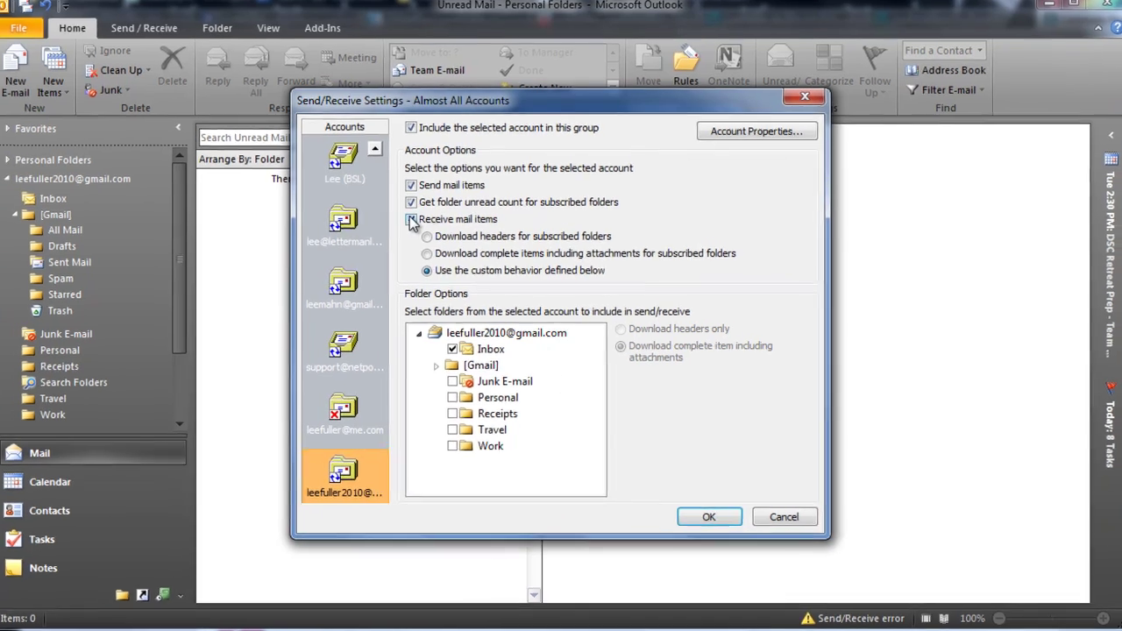
click(414, 222)
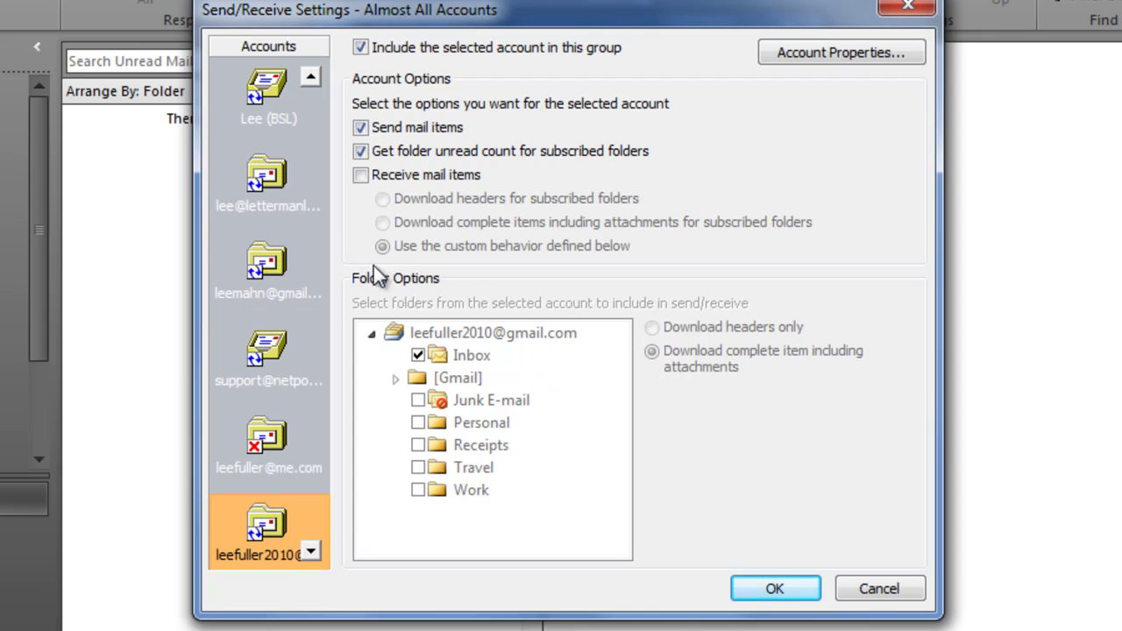
click(364, 177)
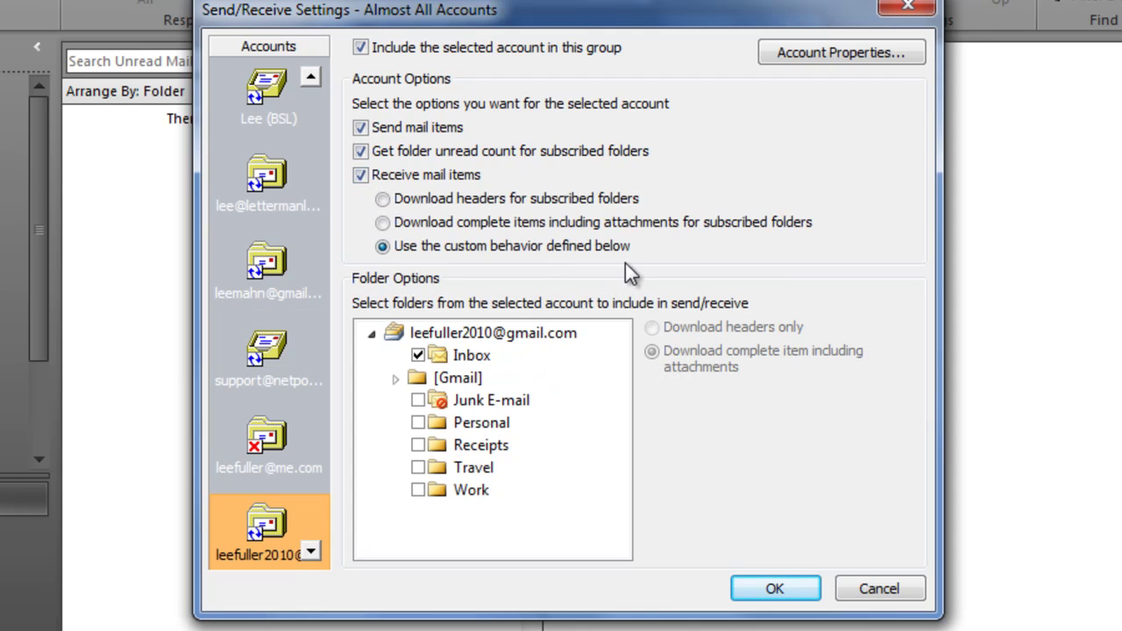
click(386, 199)
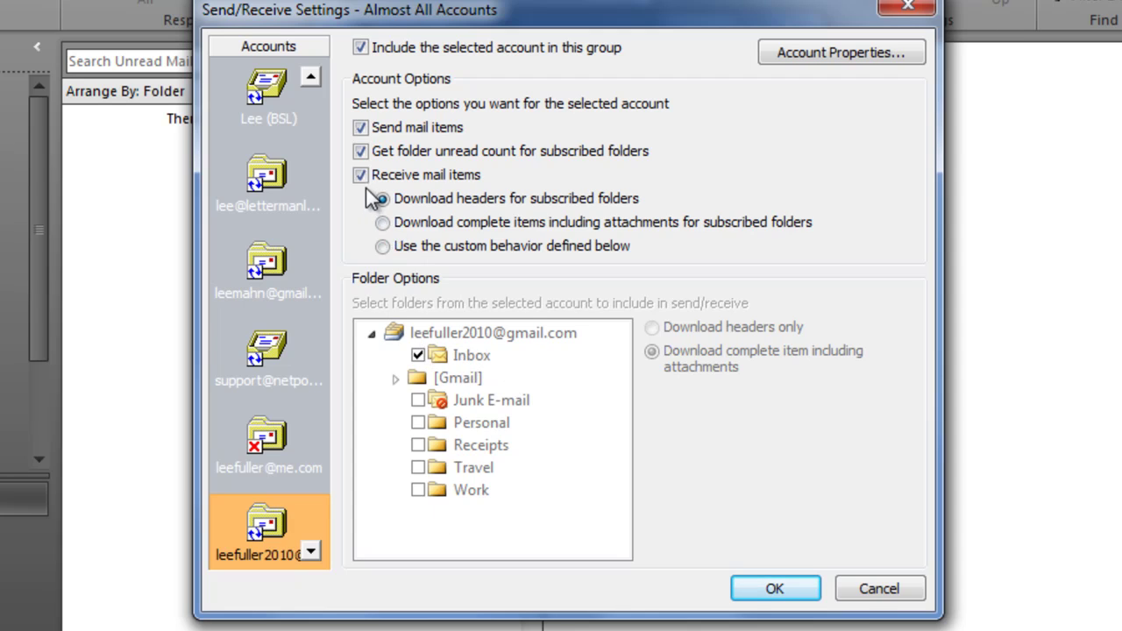
click(383, 247)
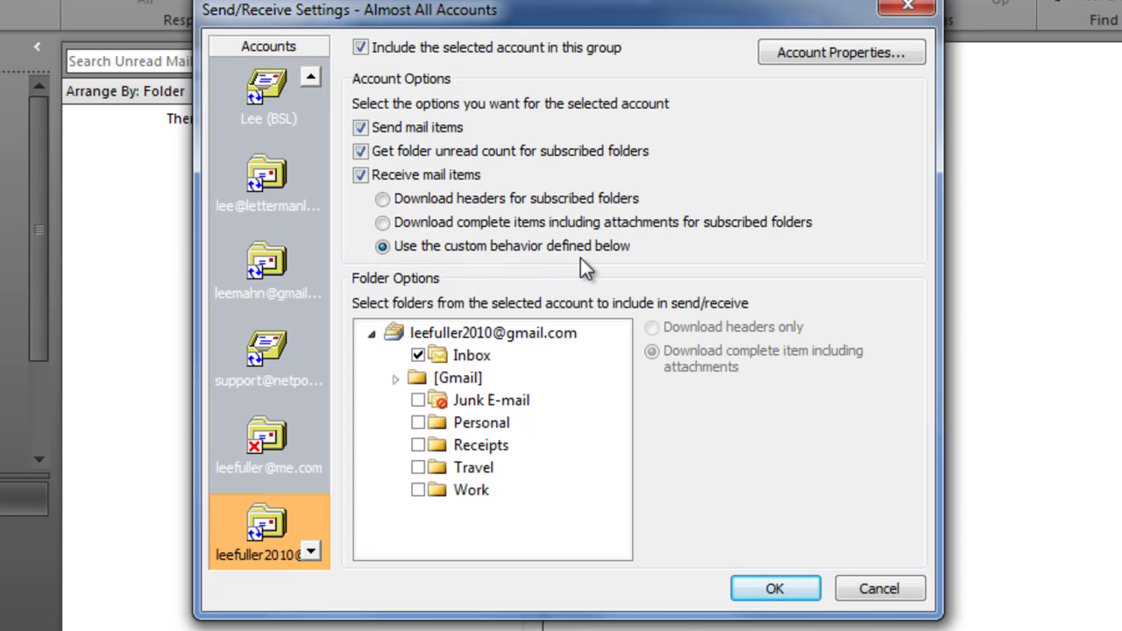
Expand the [Gmail] folder and review the download options of Inbox, Sent Mail, Spam and Trash.
click(394, 378)
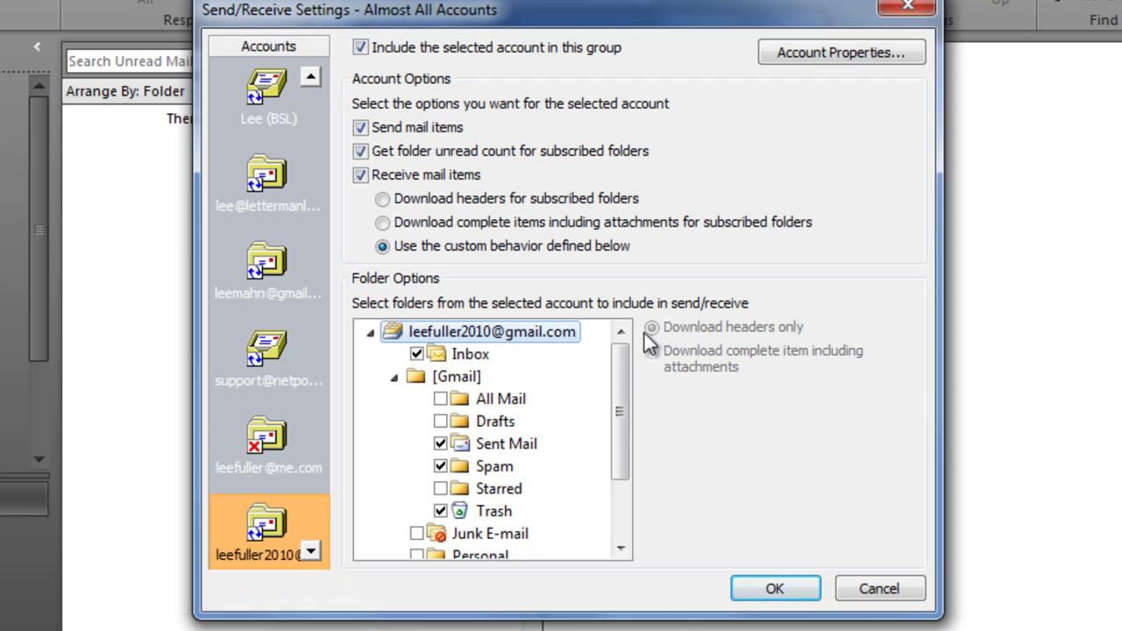
click(463, 356)
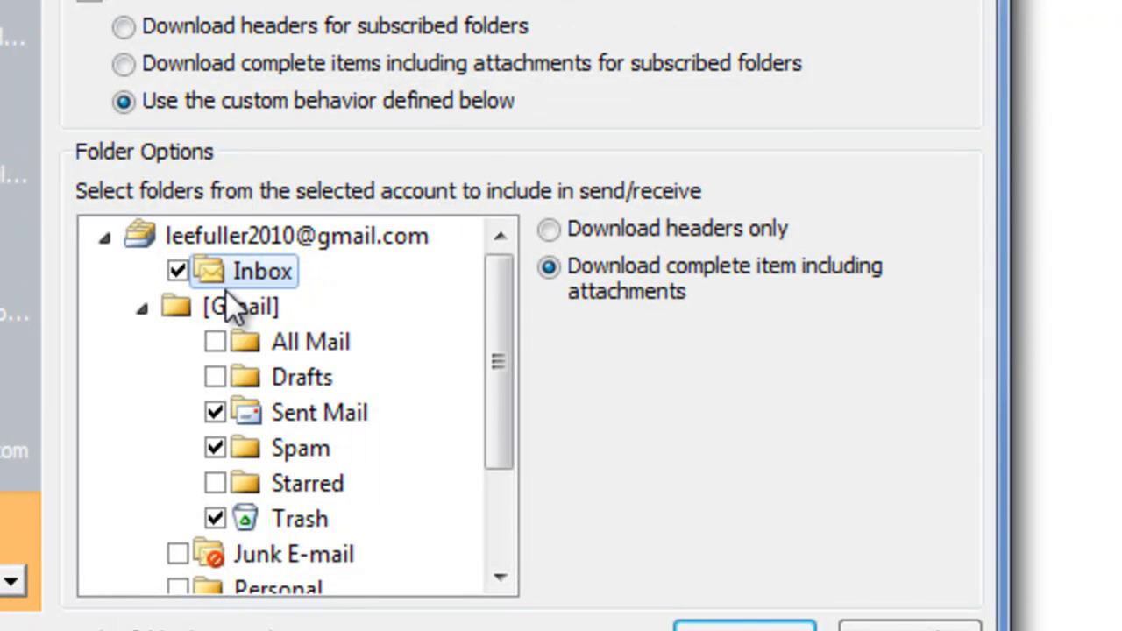
click(267, 420)
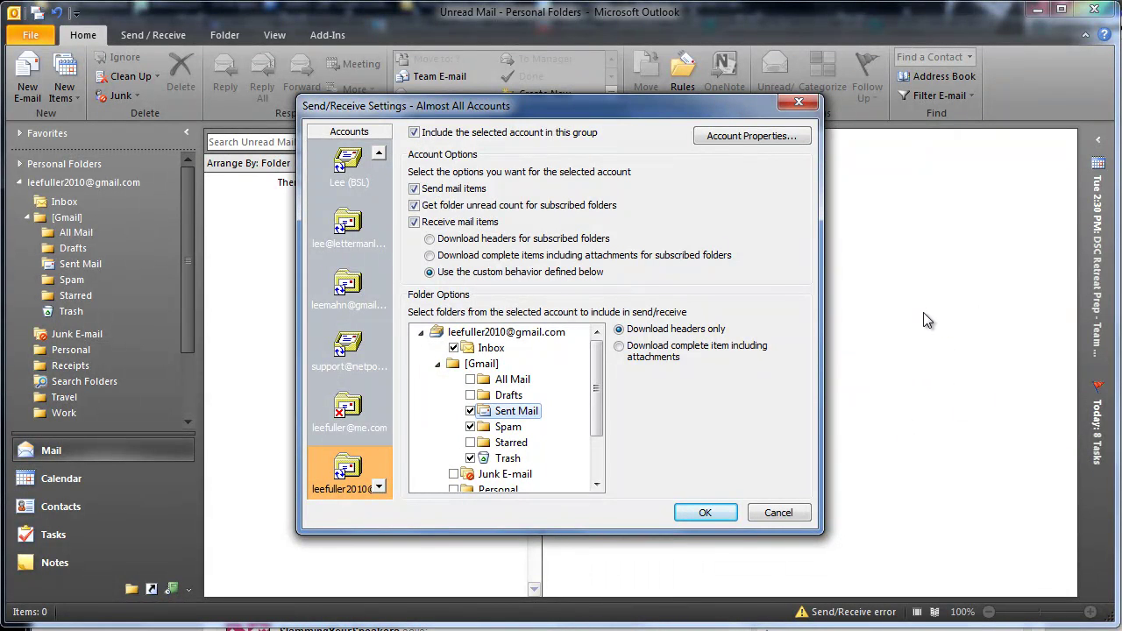
click(506, 433)
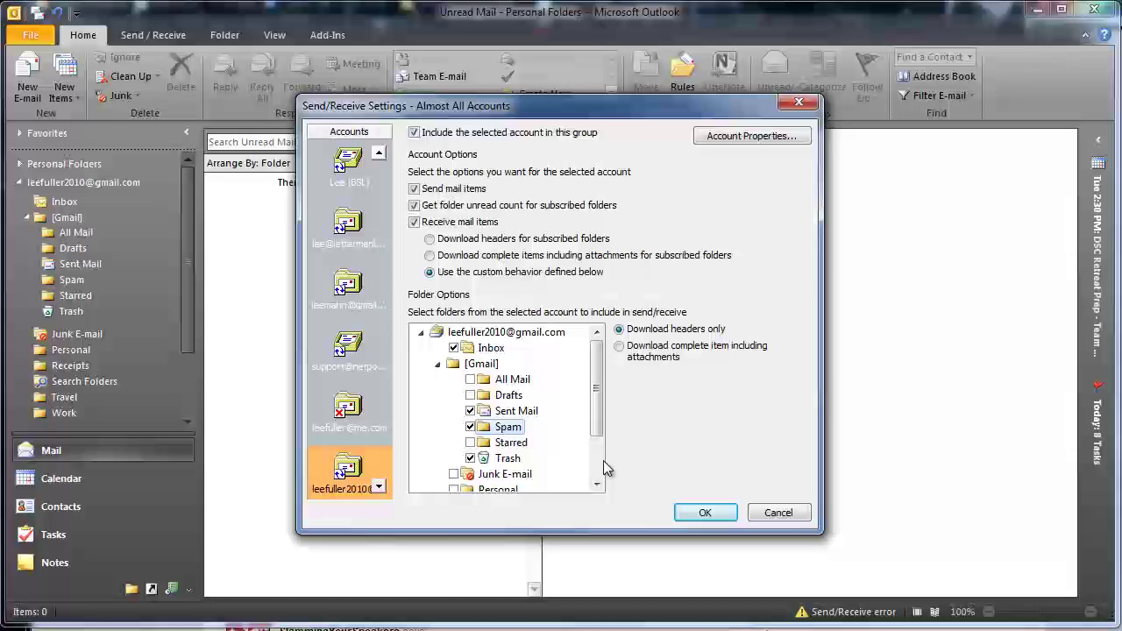
click(510, 460)
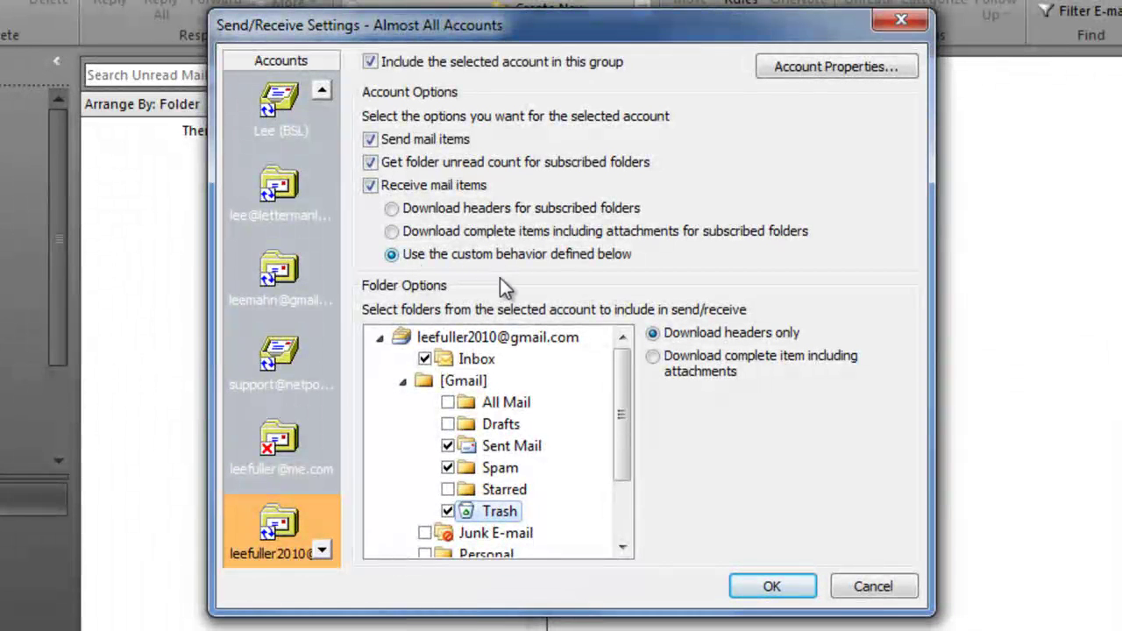
Set the Sent Mail folder to download headers only and accept the send/receive settings.
click(482, 360)
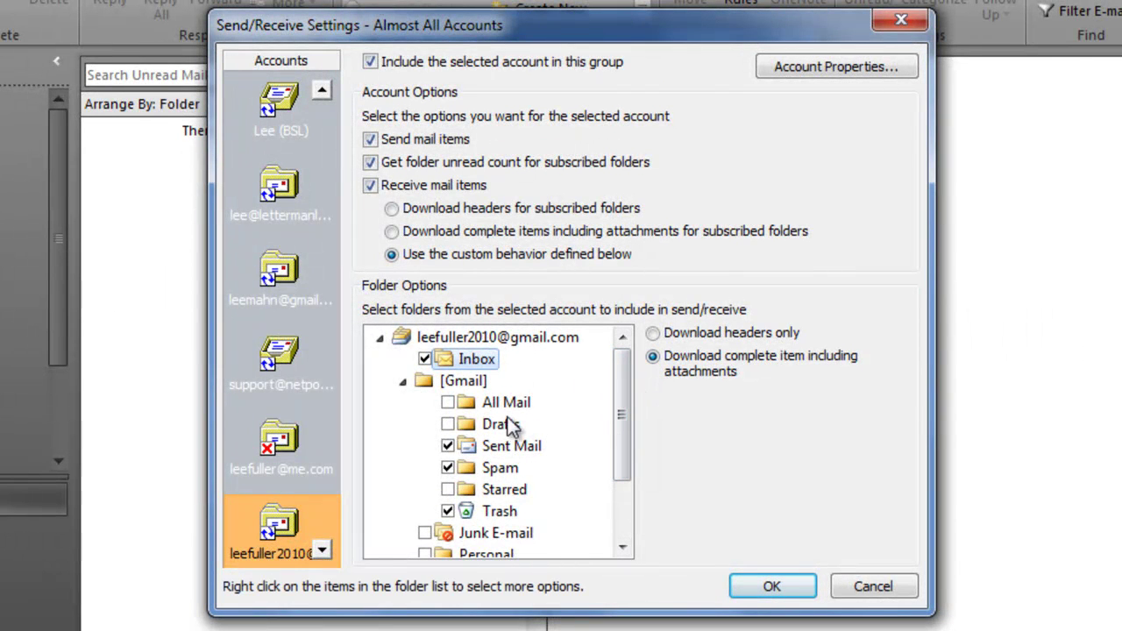
click(504, 447)
click(654, 334)
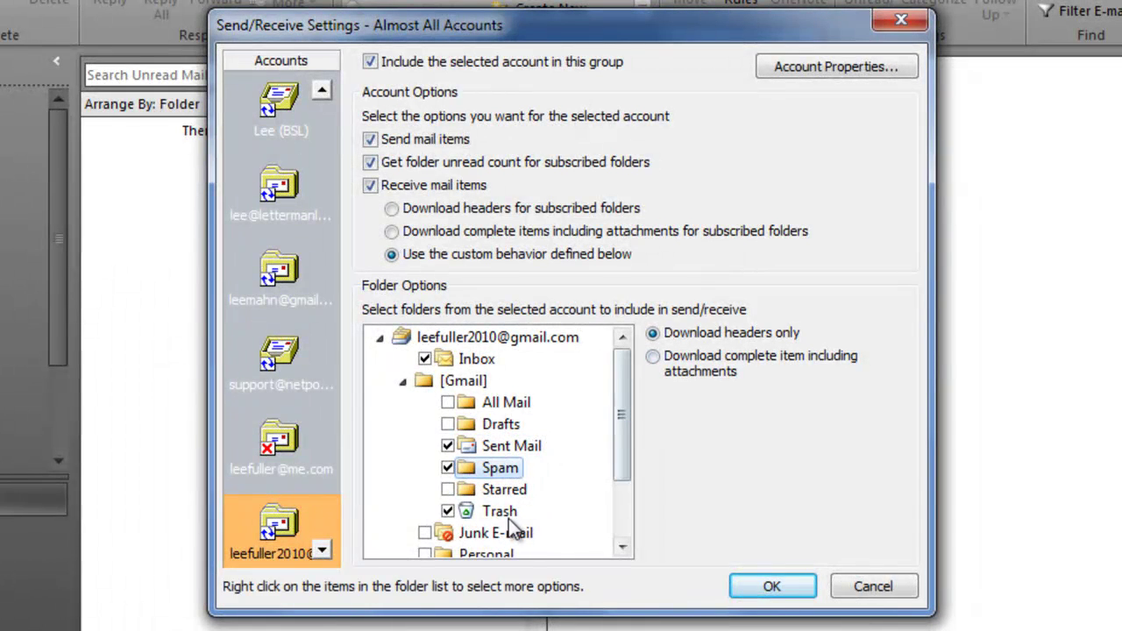
click(504, 511)
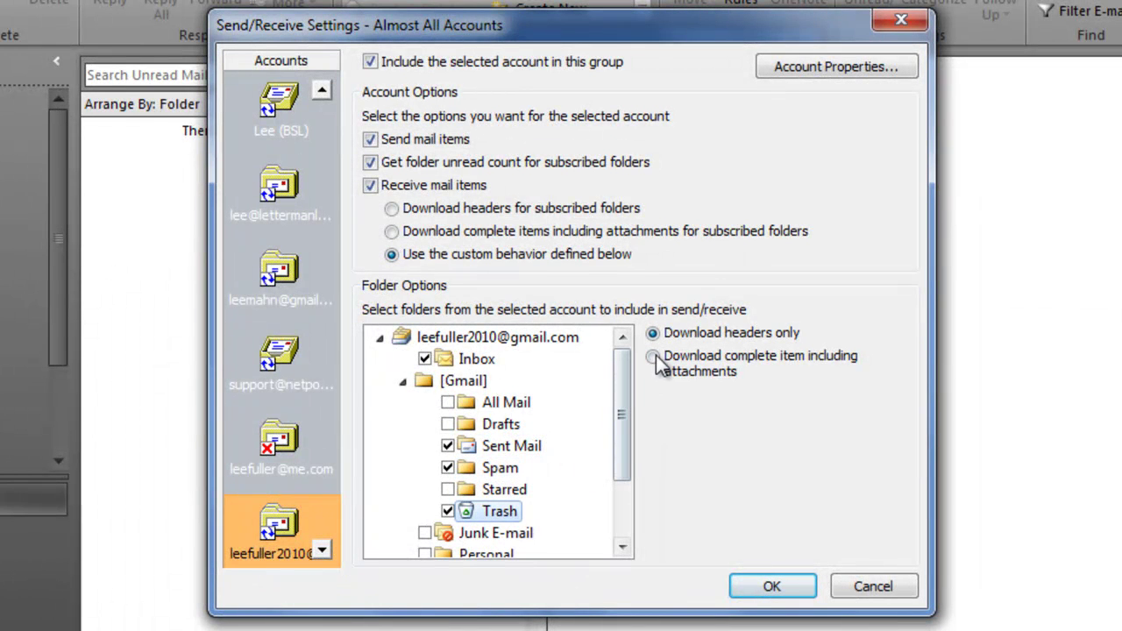
click(760, 590)
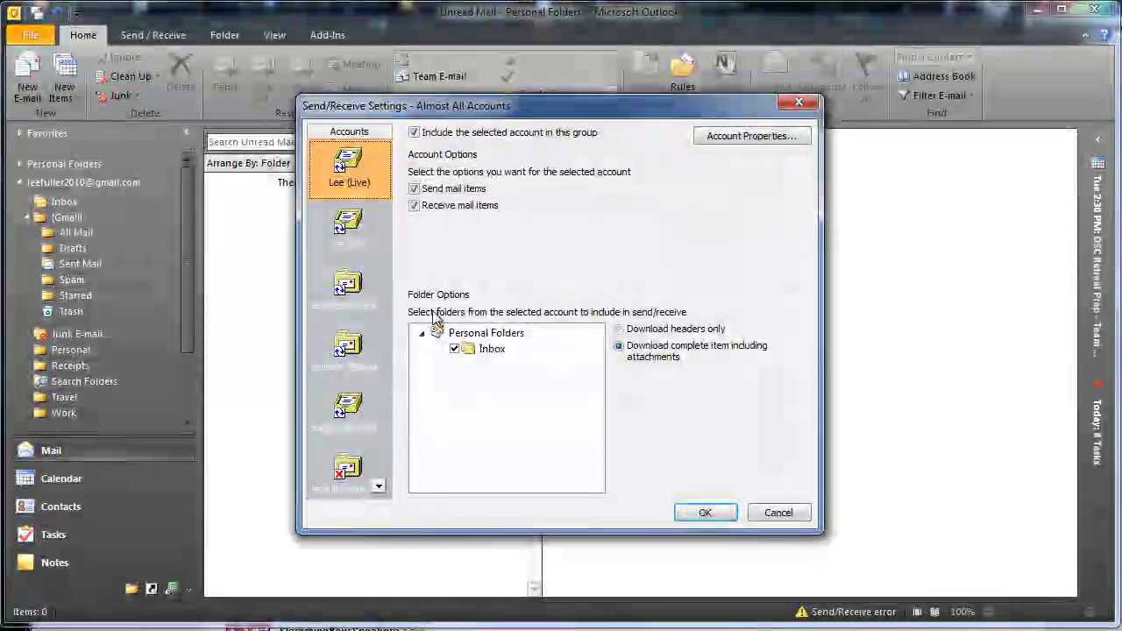
Check the Gmail account's download options for Inbox and Sent Mail, and close the send/receive settings.
click(379, 487)
click(381, 487)
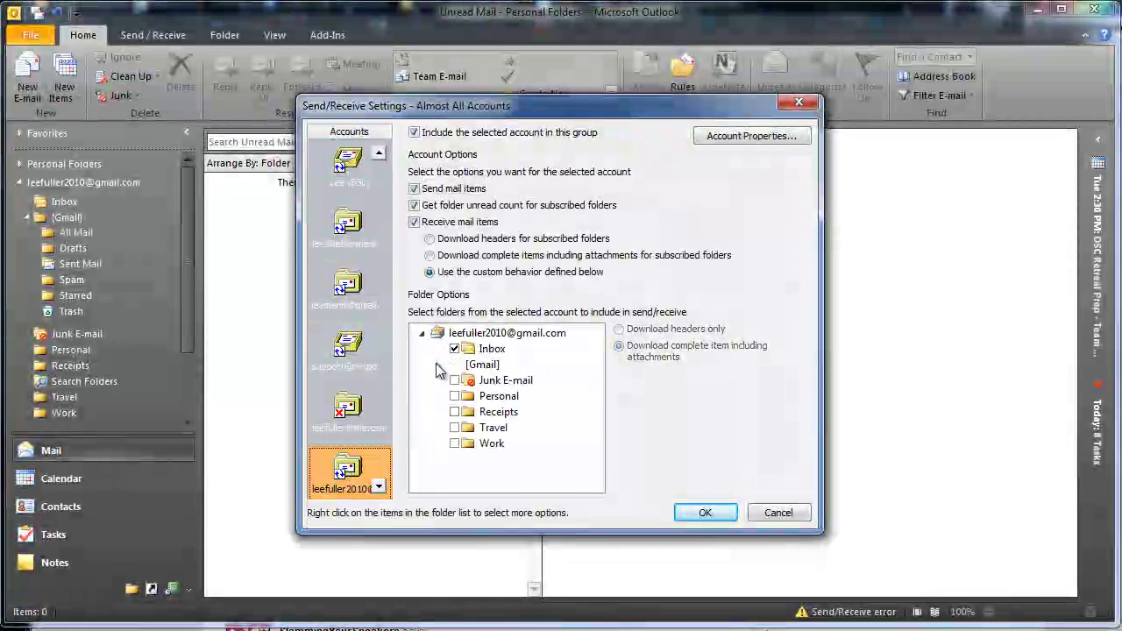
click(491, 349)
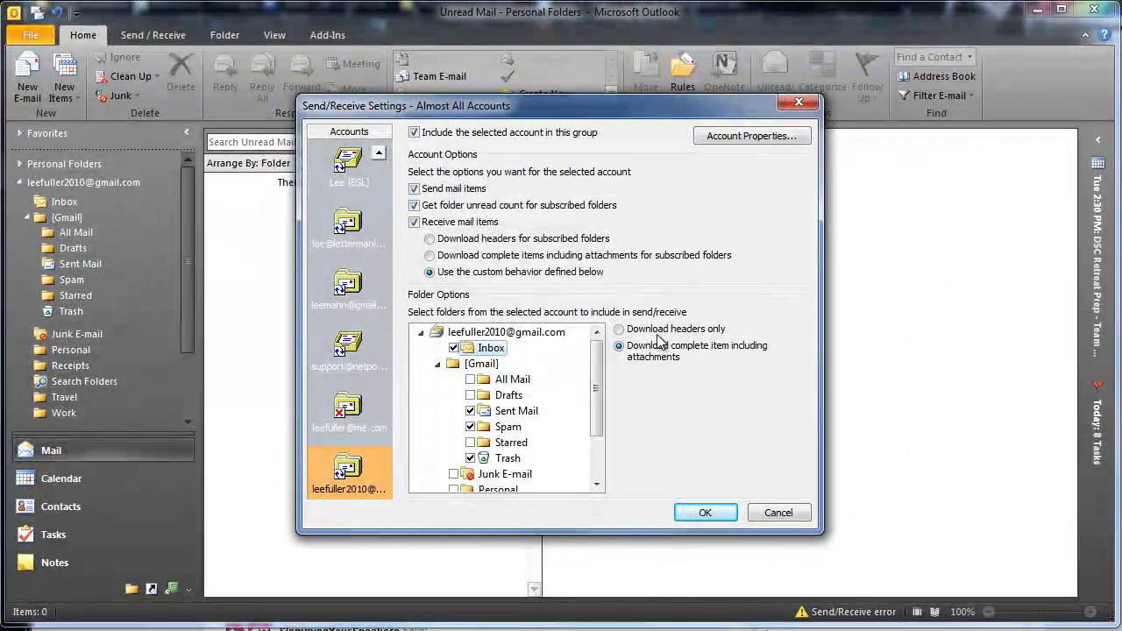
click(515, 410)
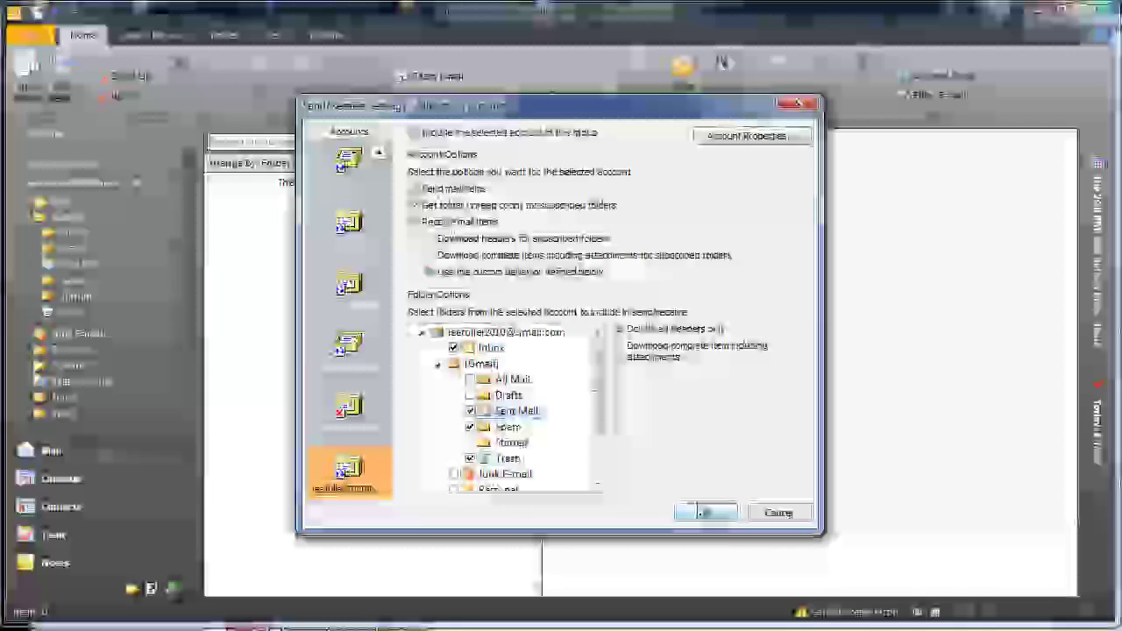
click(706, 514)
key(Return)
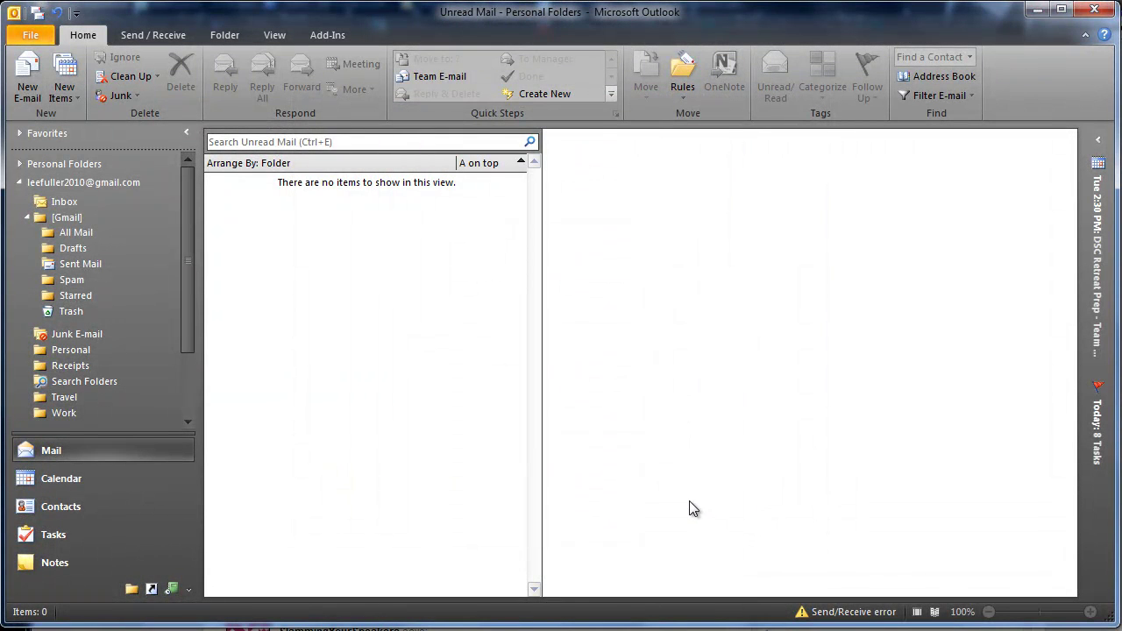
Look through the Gmail account's Inbox, All Mail, Sent Mail, Spam, Starred, Trash and Drafts folders.
click(64, 202)
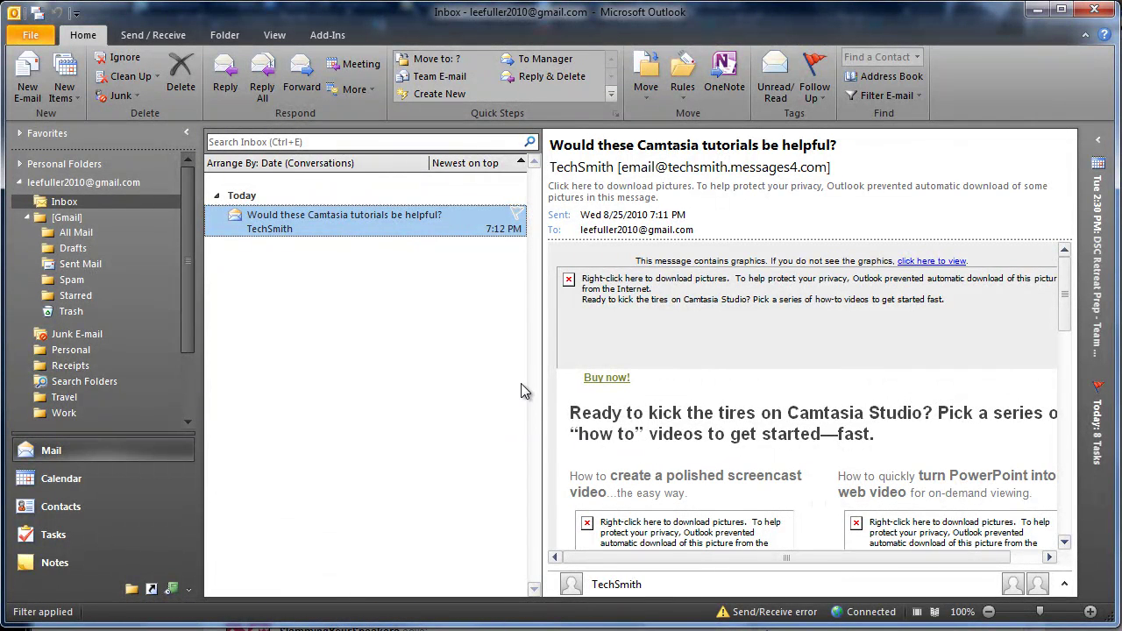
click(78, 232)
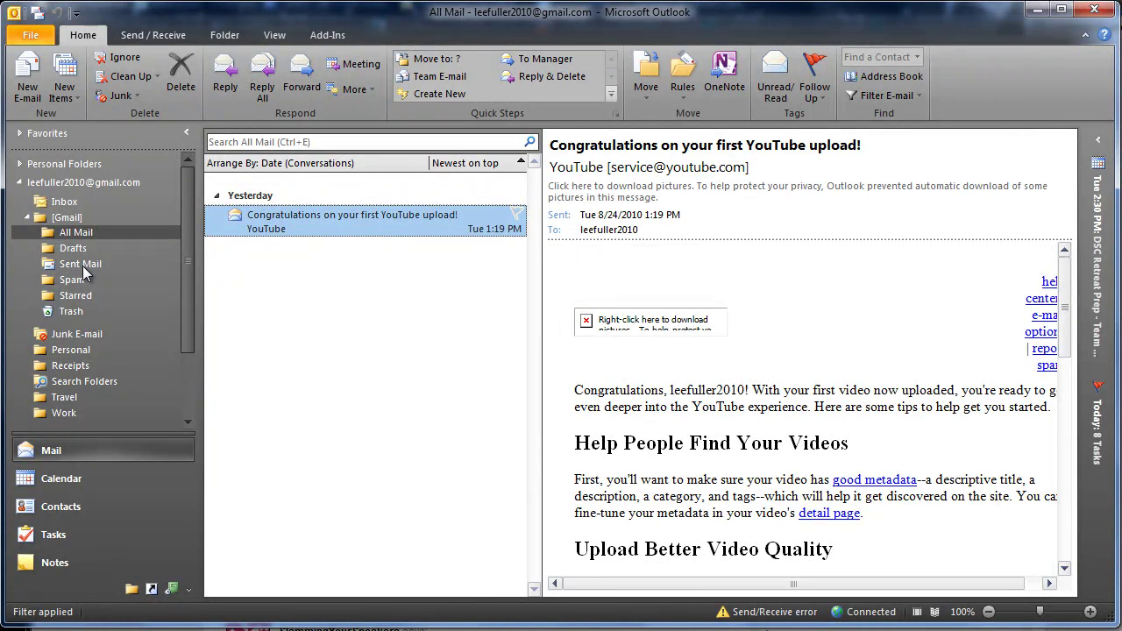
click(83, 265)
click(81, 279)
click(84, 294)
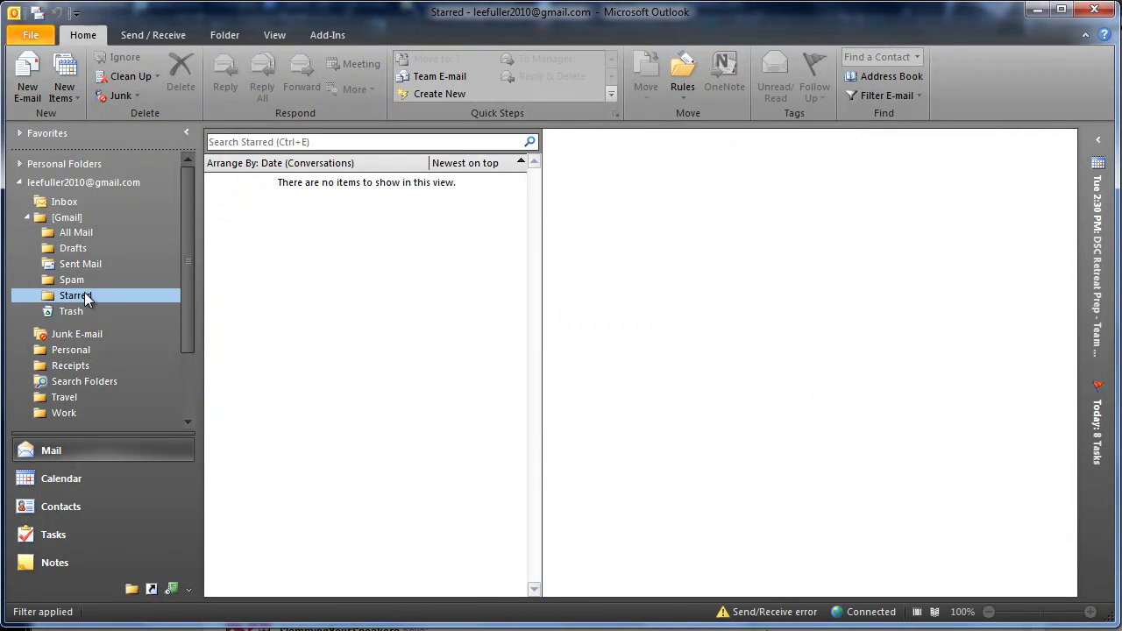
click(84, 310)
click(85, 249)
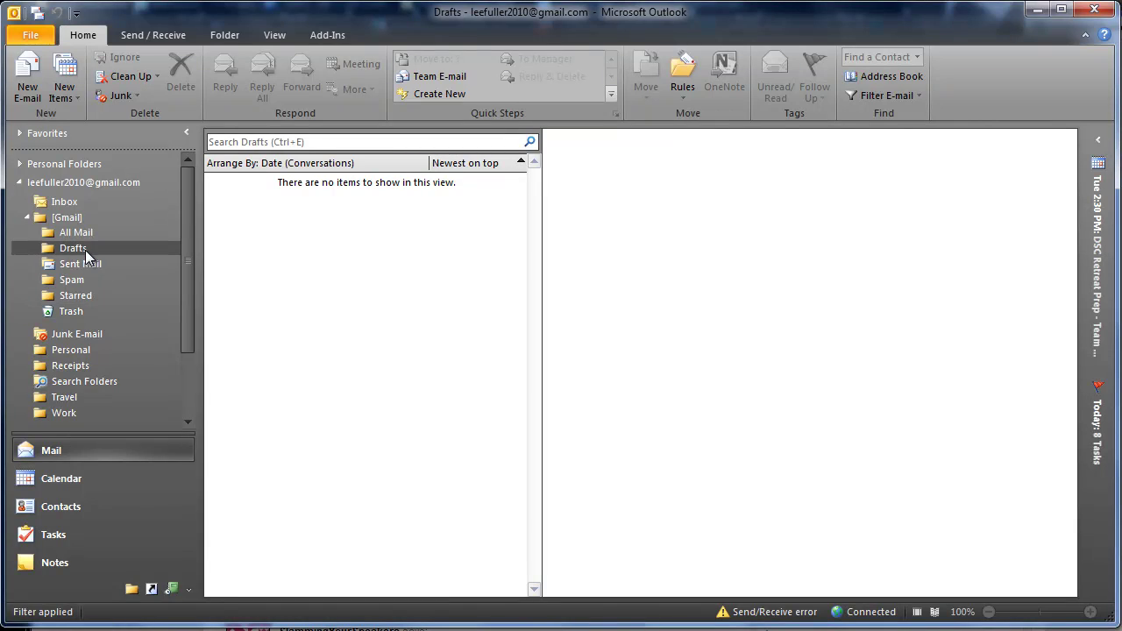
click(85, 234)
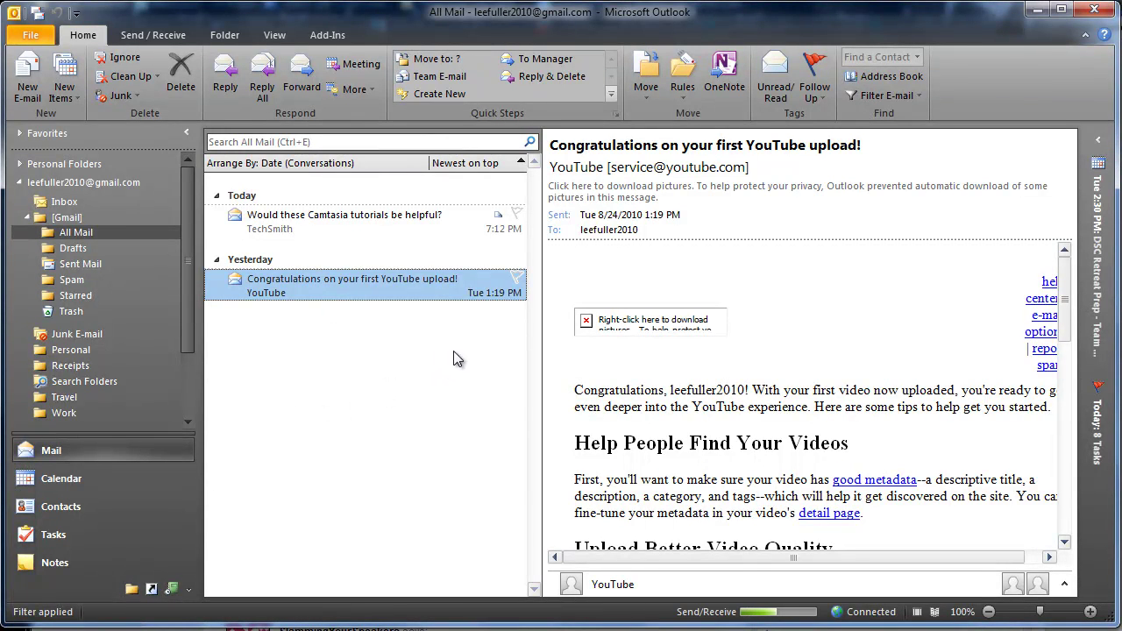
click(64, 202)
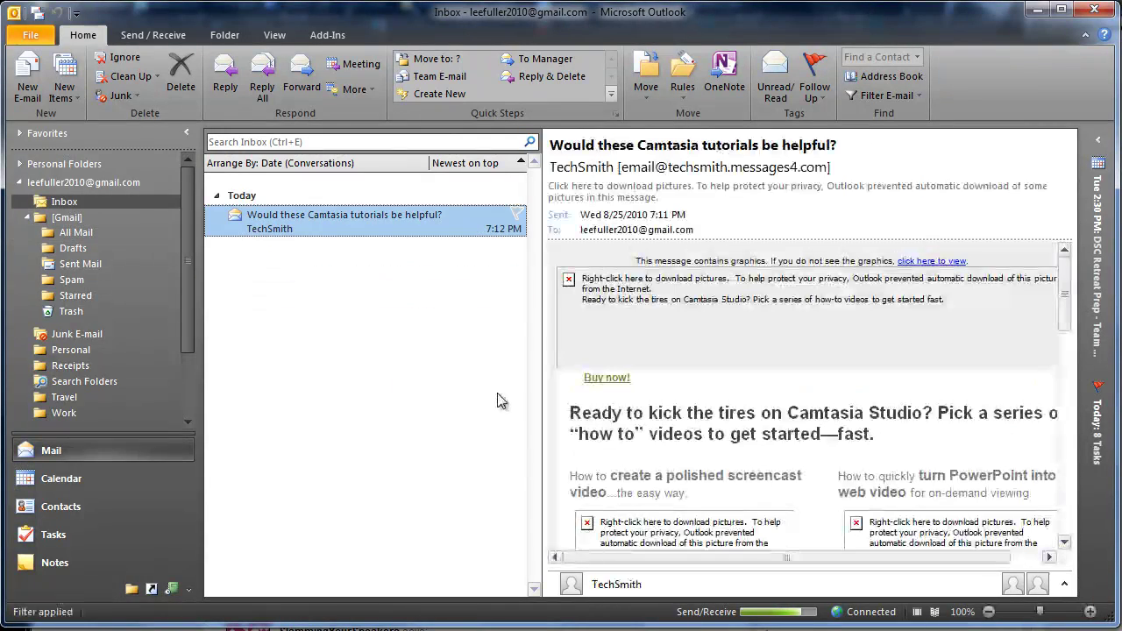